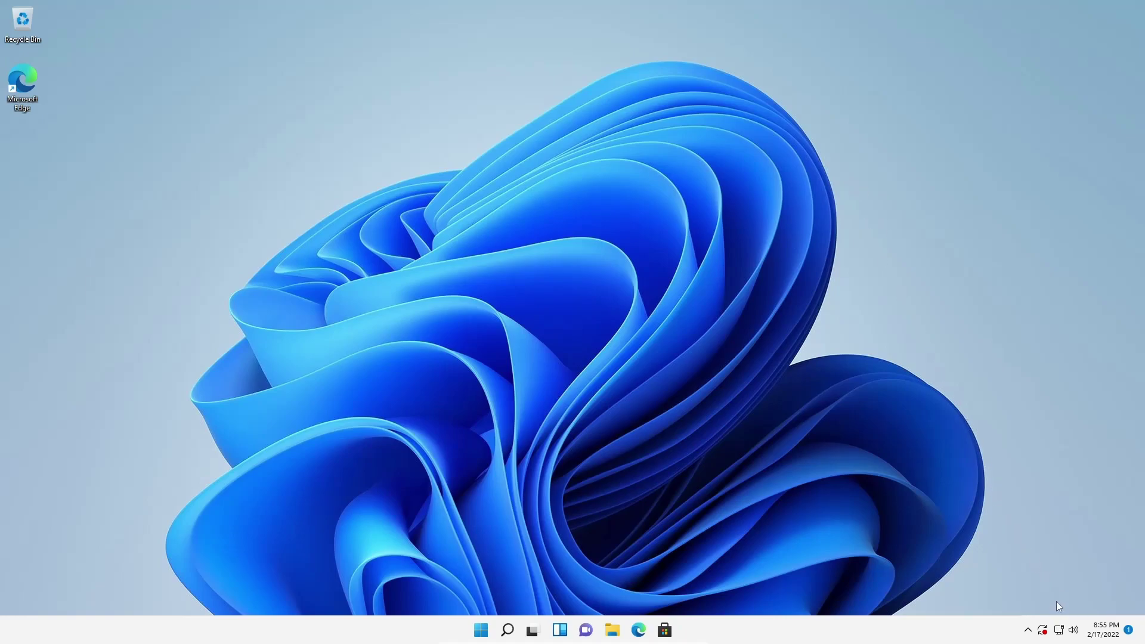
- Switch the Ethernet connection's IP assignment to manual with IPv4 turned on
right_click(1058, 632)
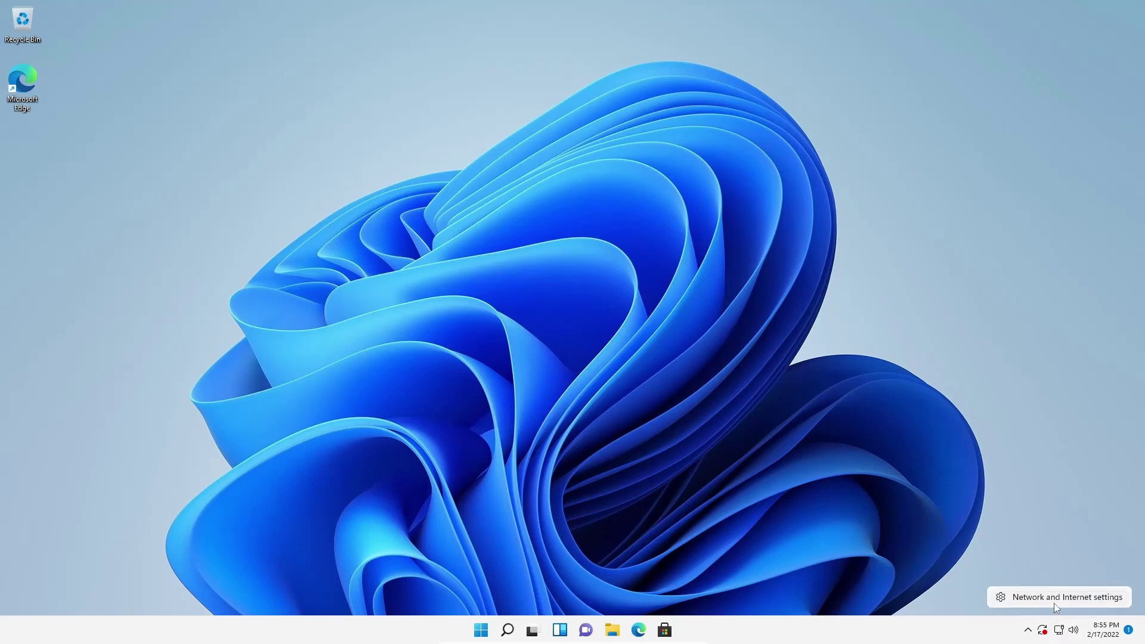
left_click(1054, 598)
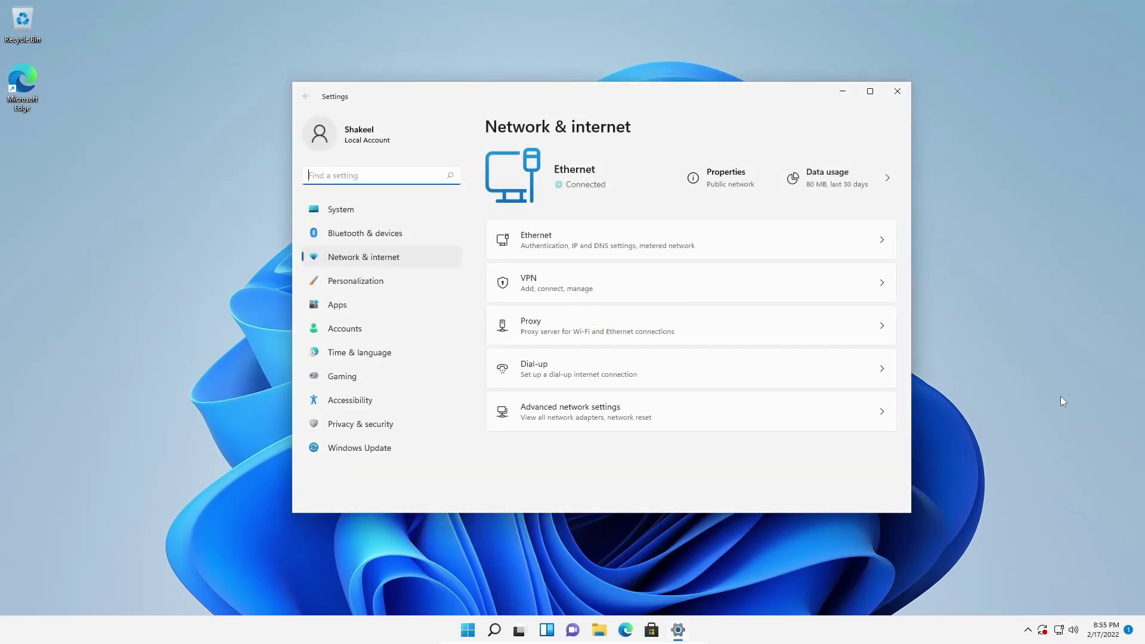
left_click(571, 252)
scroll(652, 378, "down", 2)
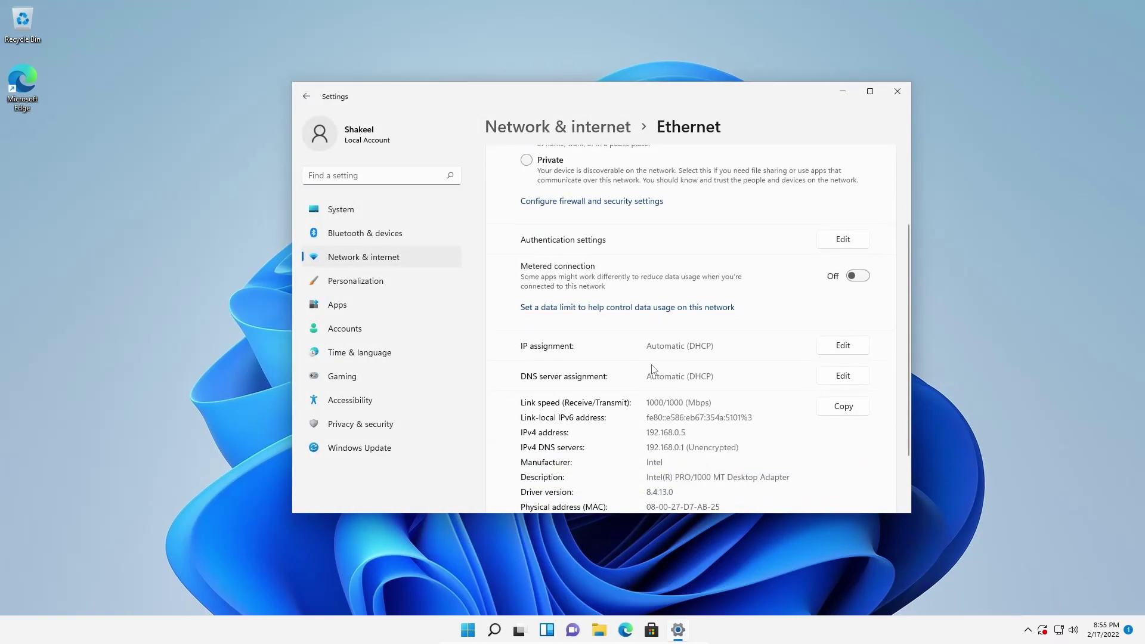
scroll(686, 288, "down", 1)
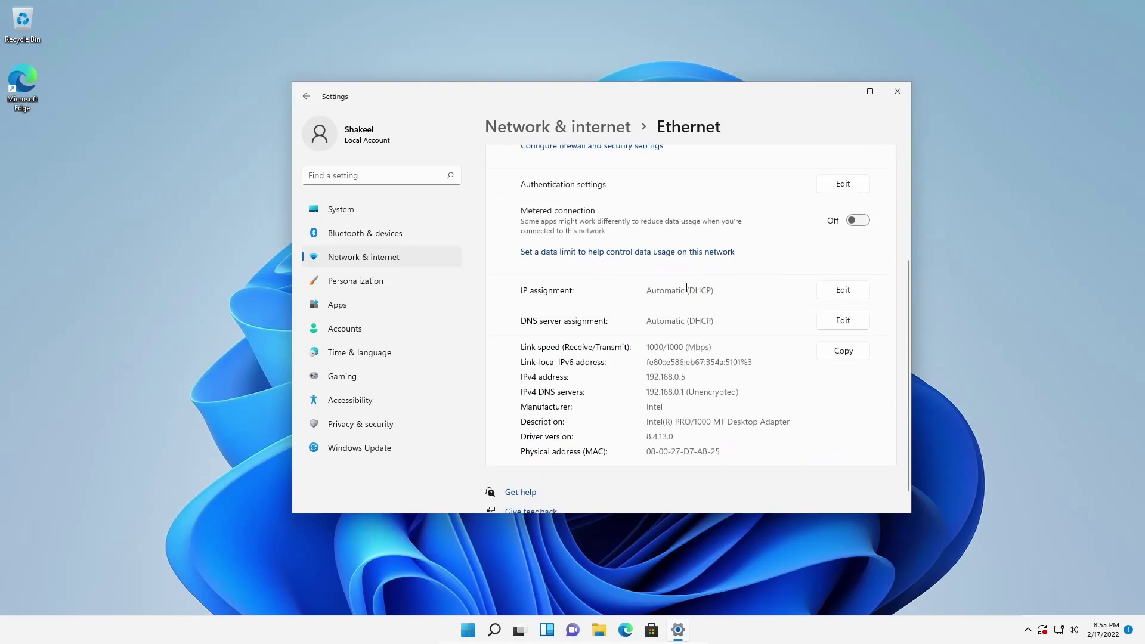
left_click(849, 293)
left_click(651, 287)
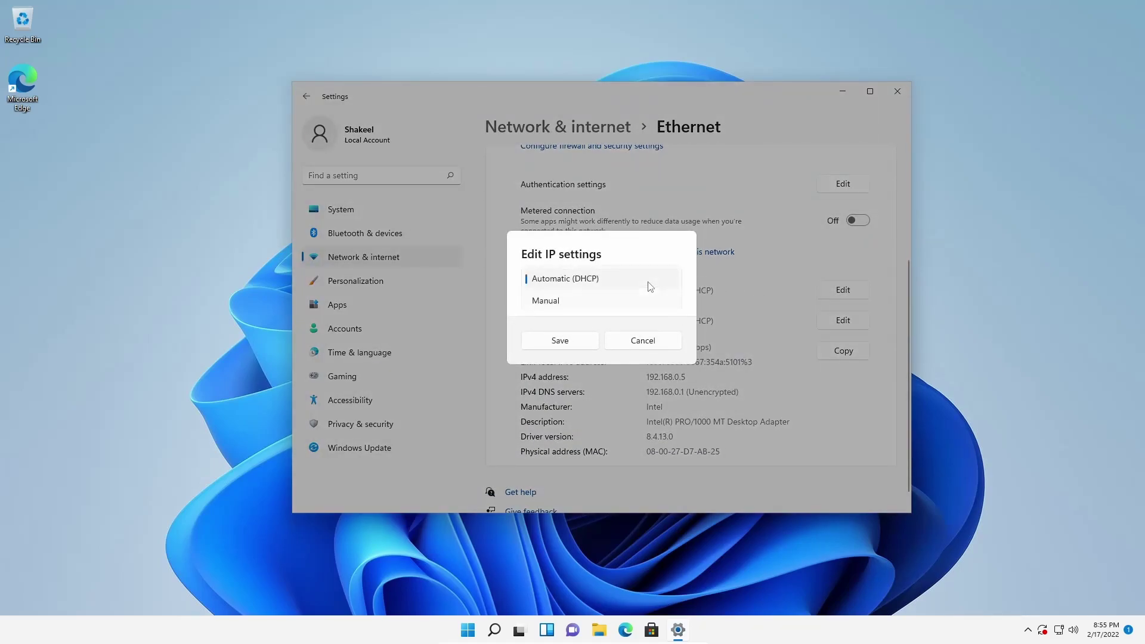
left_click(618, 302)
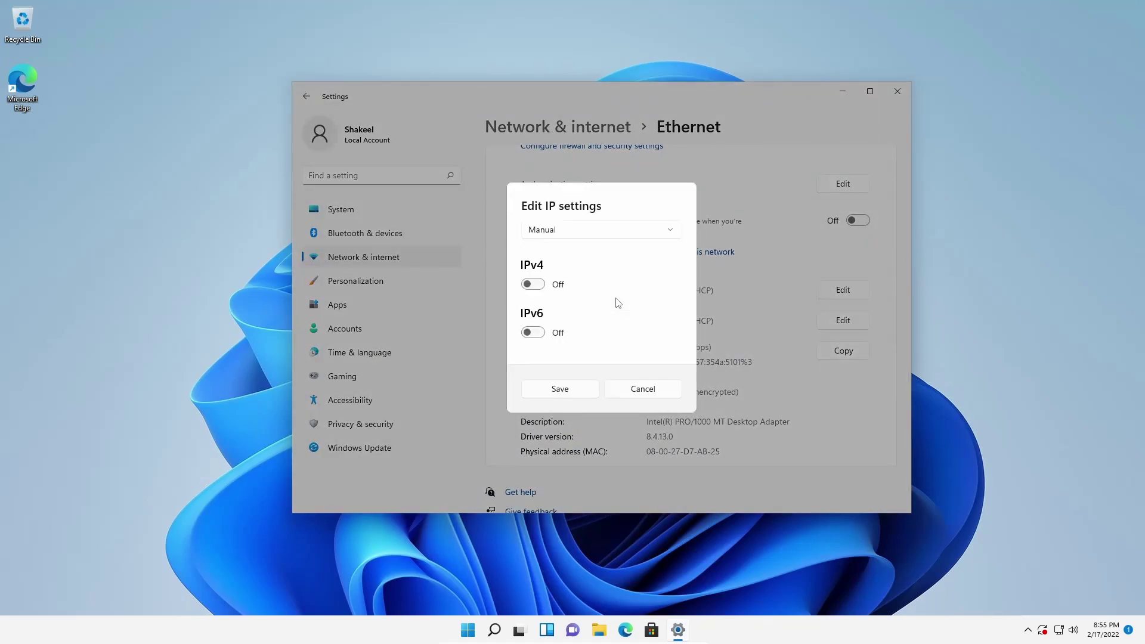
left_click(535, 283)
- Enter IP 192.168.0.5, mask 255.255.255.0, gateway 192.168.0.1 and DNS 8.8.8.8, and save
left_click(538, 226)
type("192.168.")
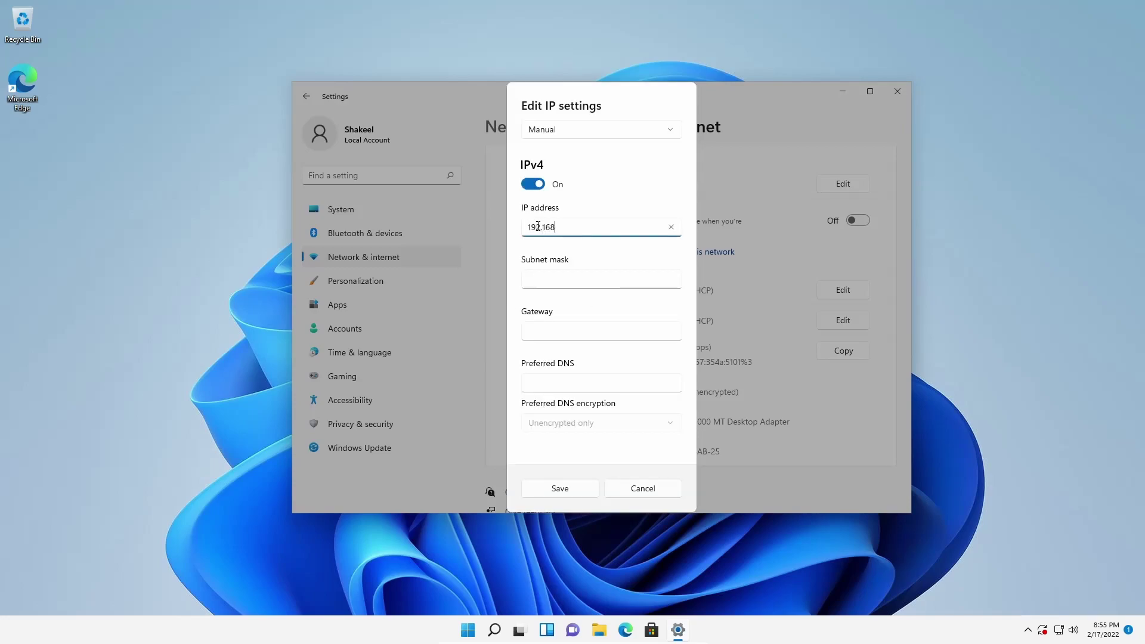
type("0.5")
left_click(541, 272)
type("255")
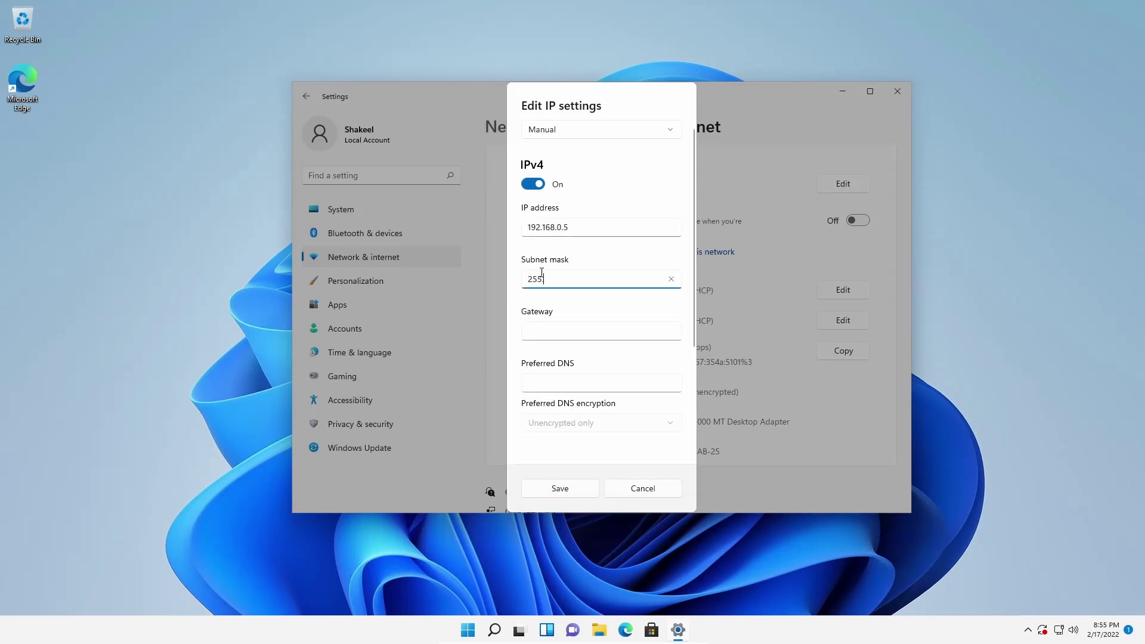
type(".255.255.0")
left_click(544, 331)
type("192.16")
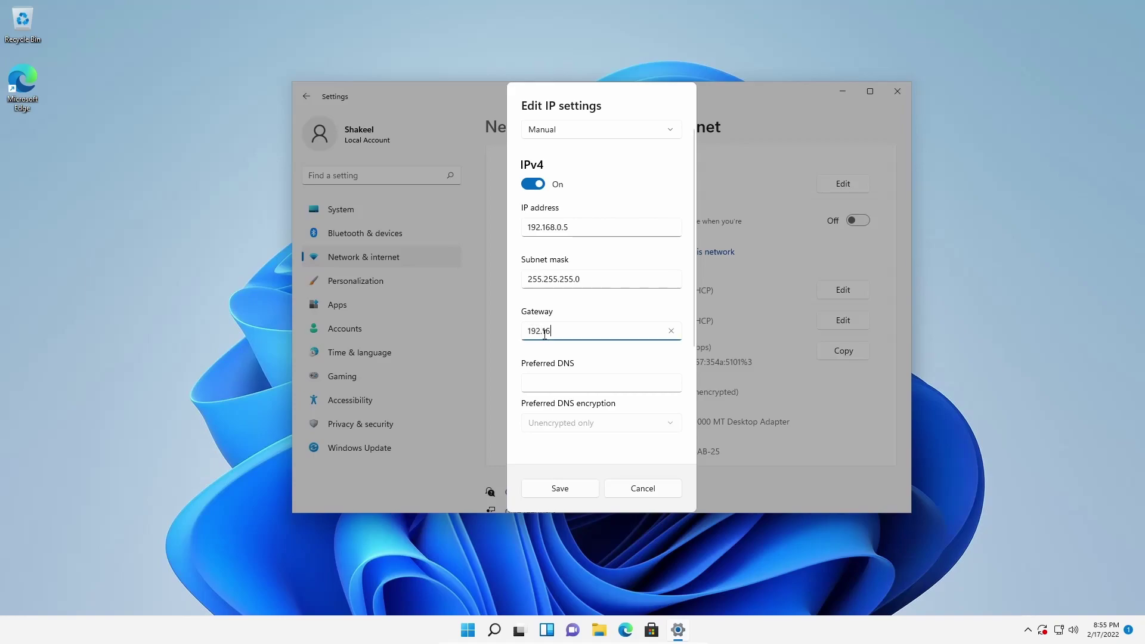
type("8.0.1")
left_click(555, 382)
type("8.8.8.8")
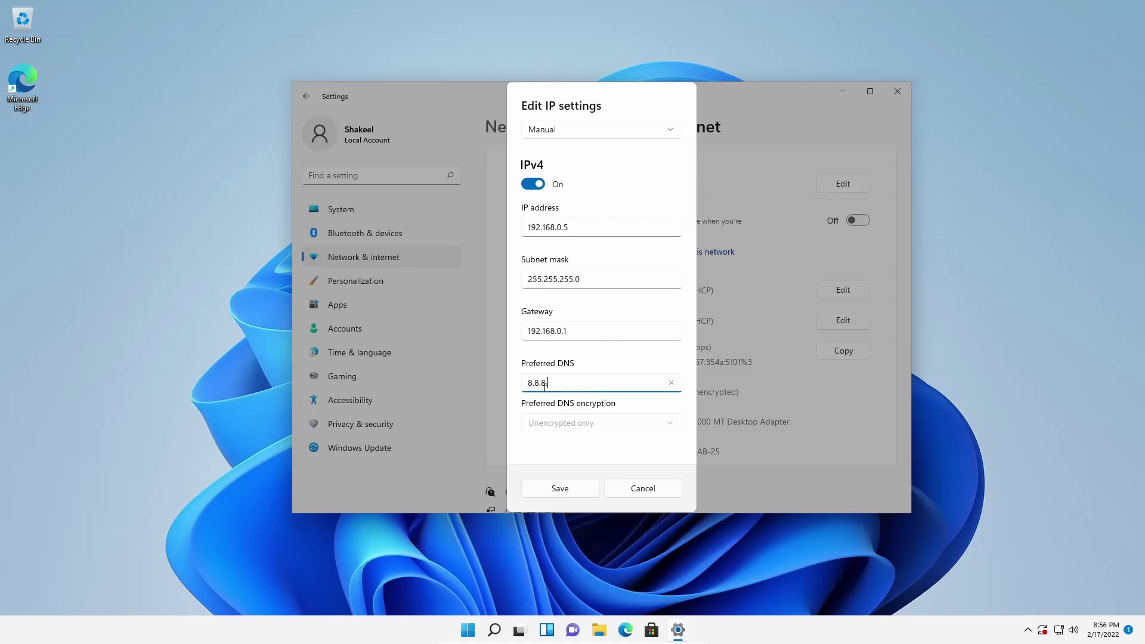
left_click(578, 492)
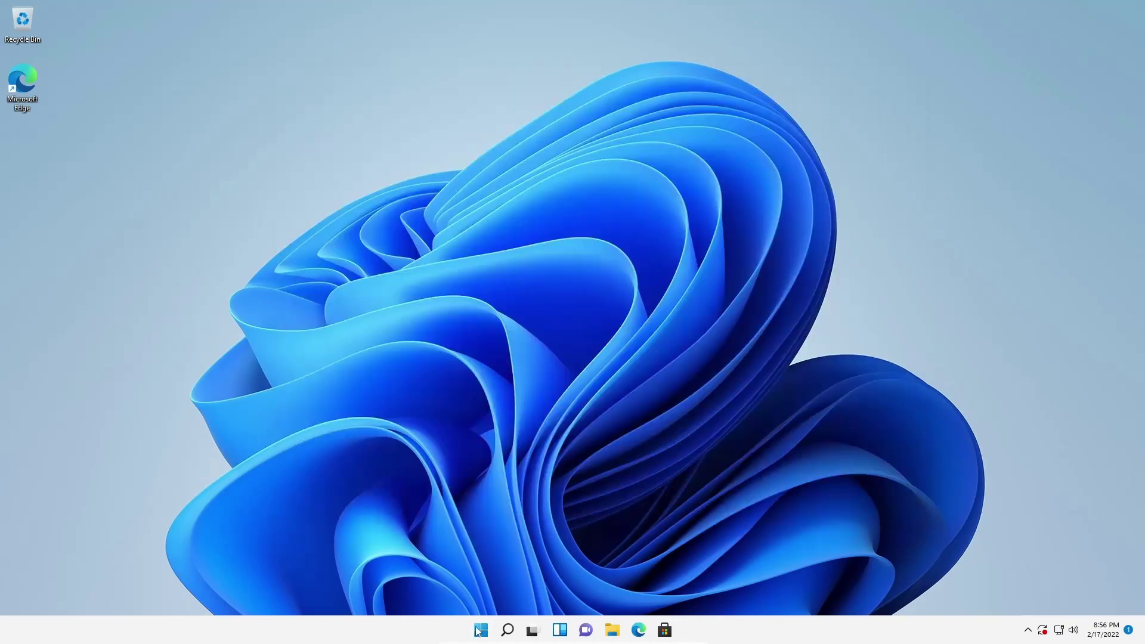
- Reopen Settings and go to the Remote Desktop settings page
key("alt+F4")
left_click(477, 631)
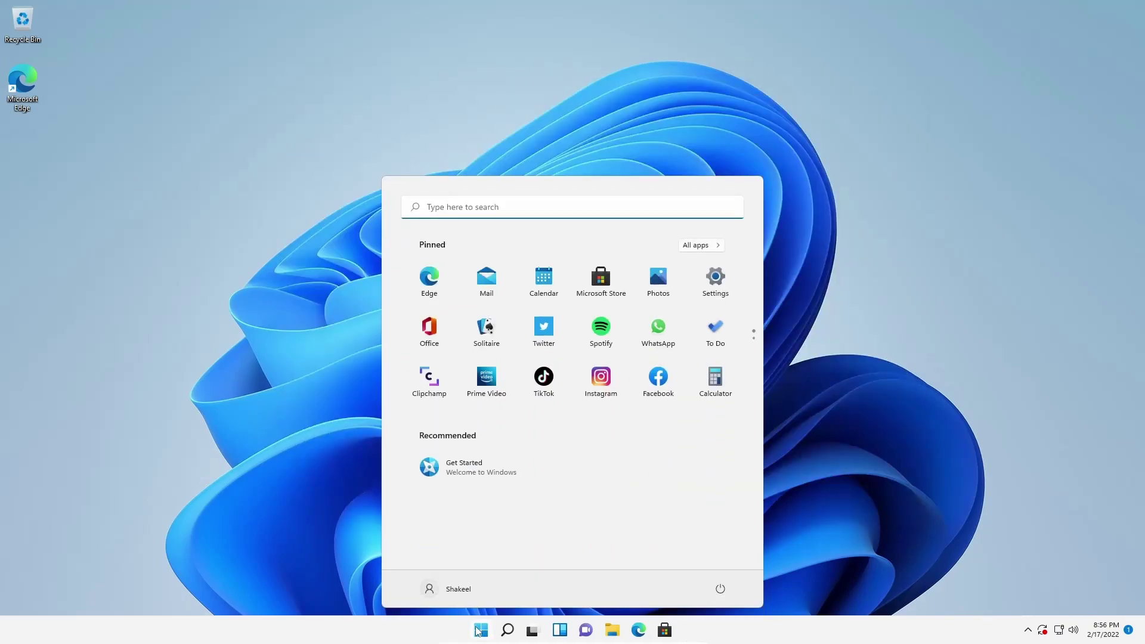
type("settings")
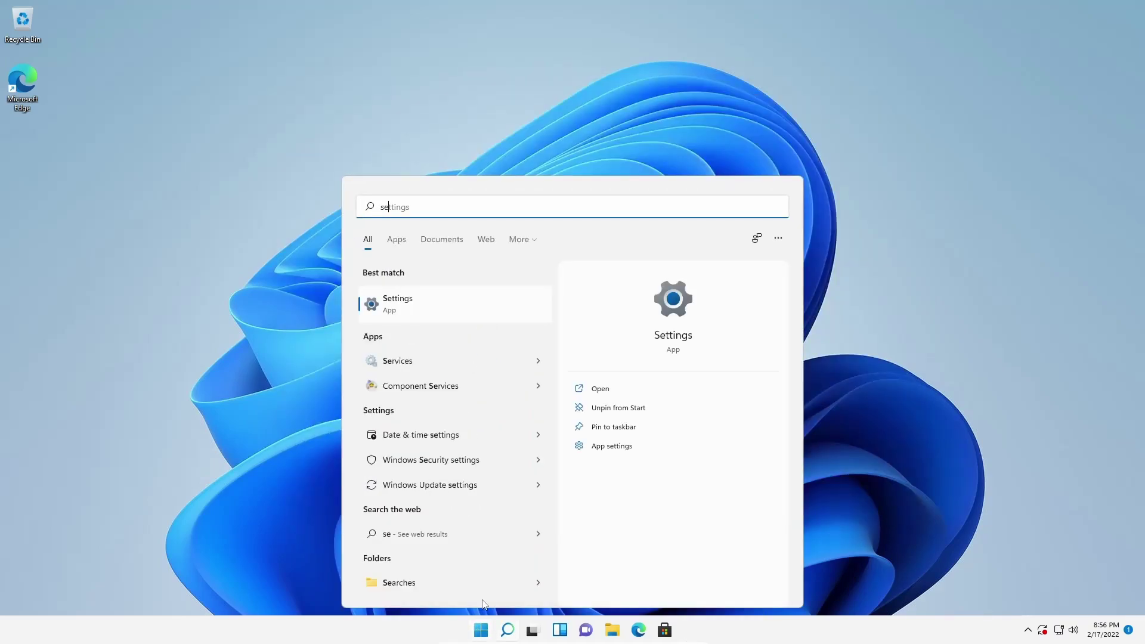
left_click(443, 316)
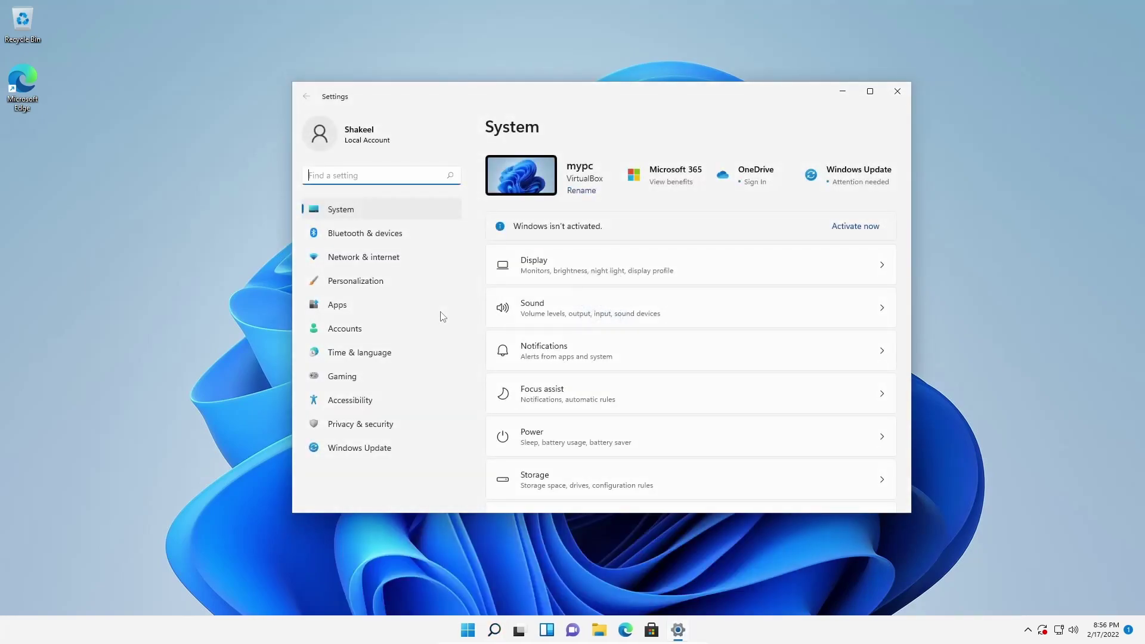
type("remo")
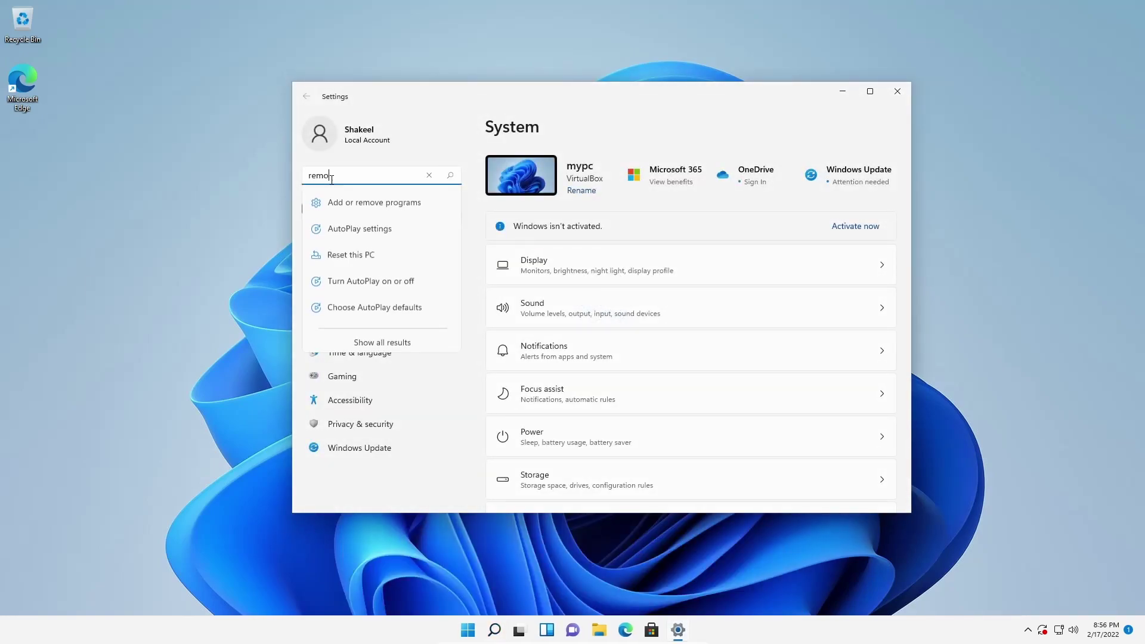
type("te")
left_click(355, 200)
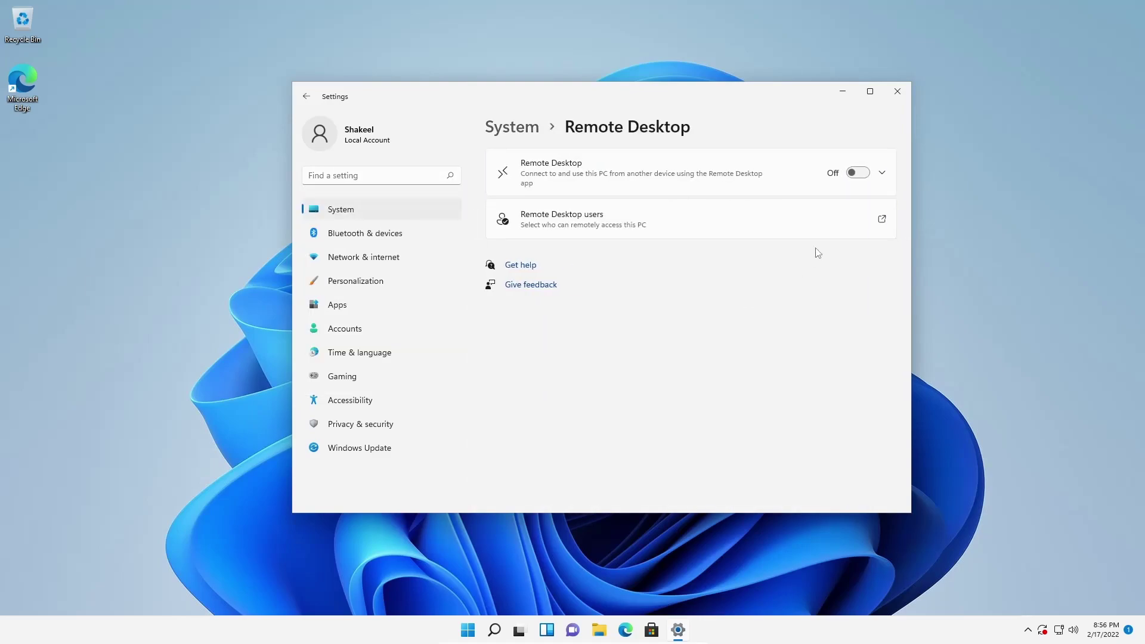
- Turn Remote Desktop on, confirm it, and review the allowed remote users
left_click(858, 173)
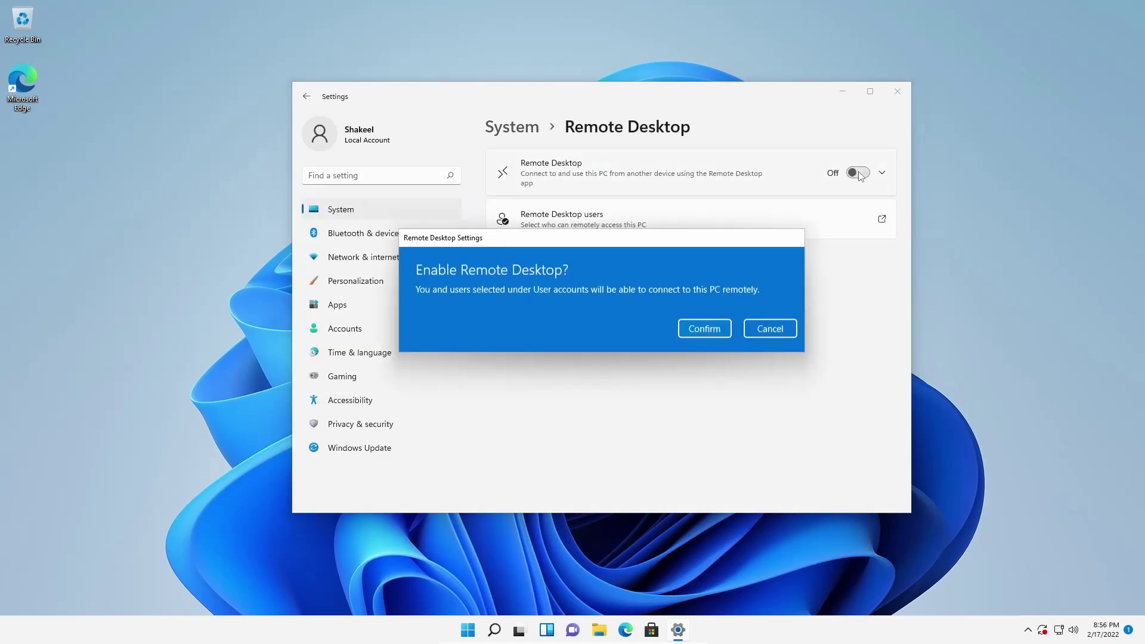
left_click(704, 328)
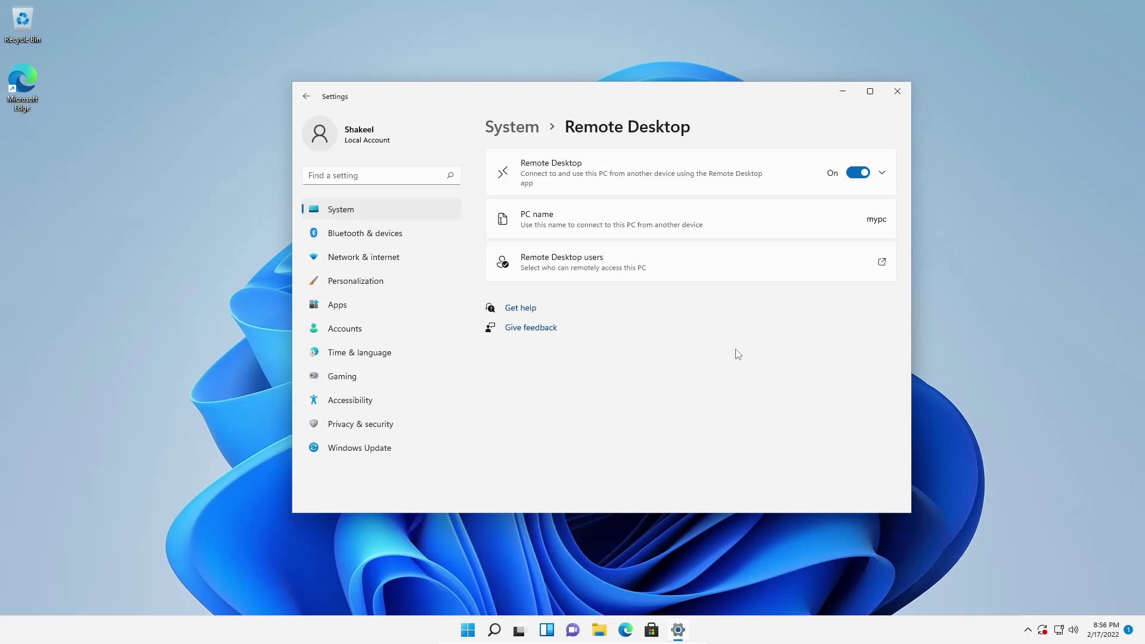
left_click(621, 266)
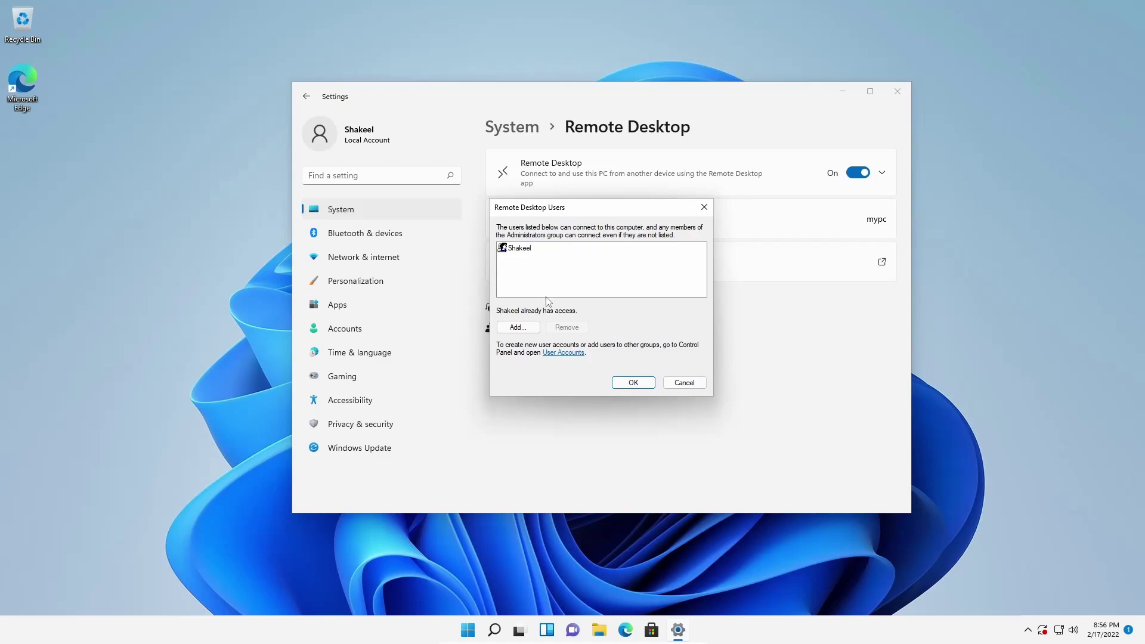
key("Escape")
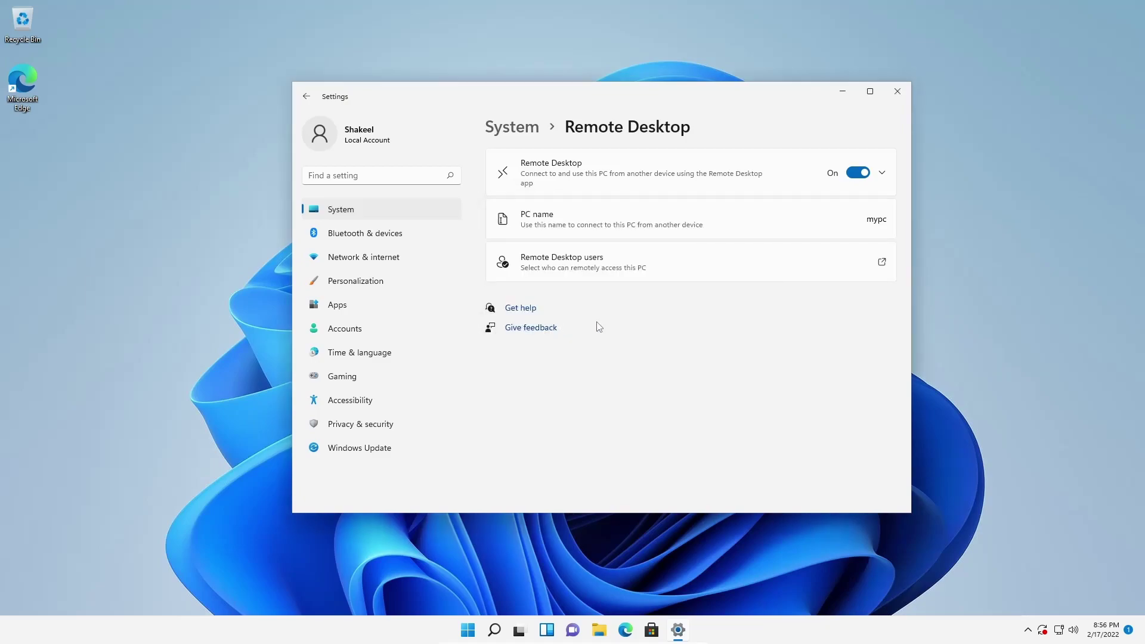
- In the router admin page, start a new entry in the Virtual Server list
left_click(898, 91)
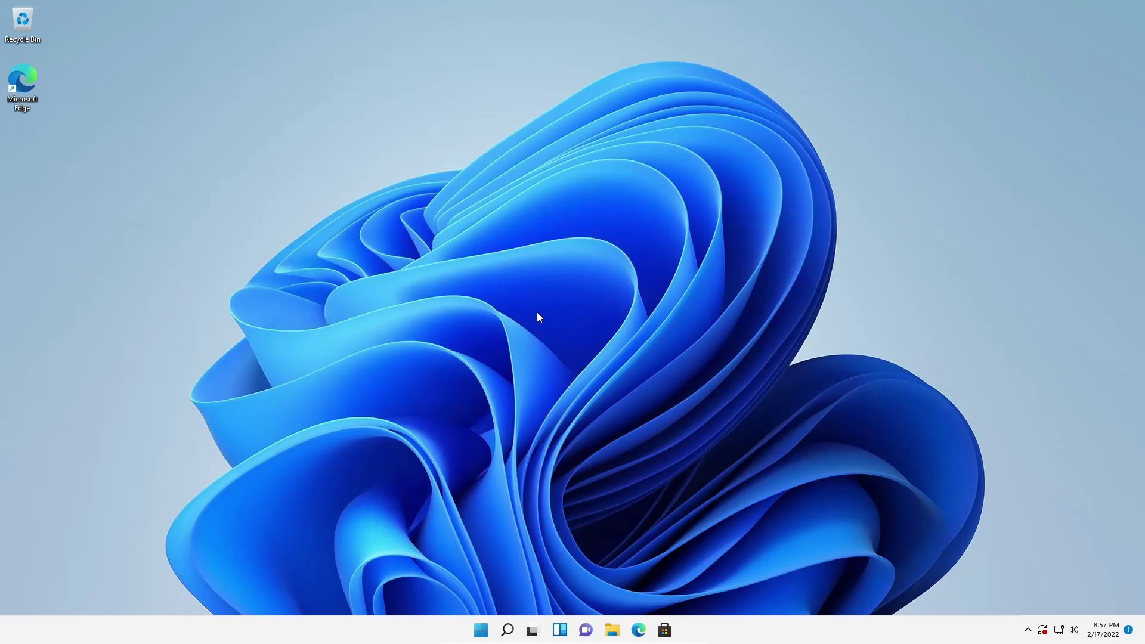
left_click(638, 630)
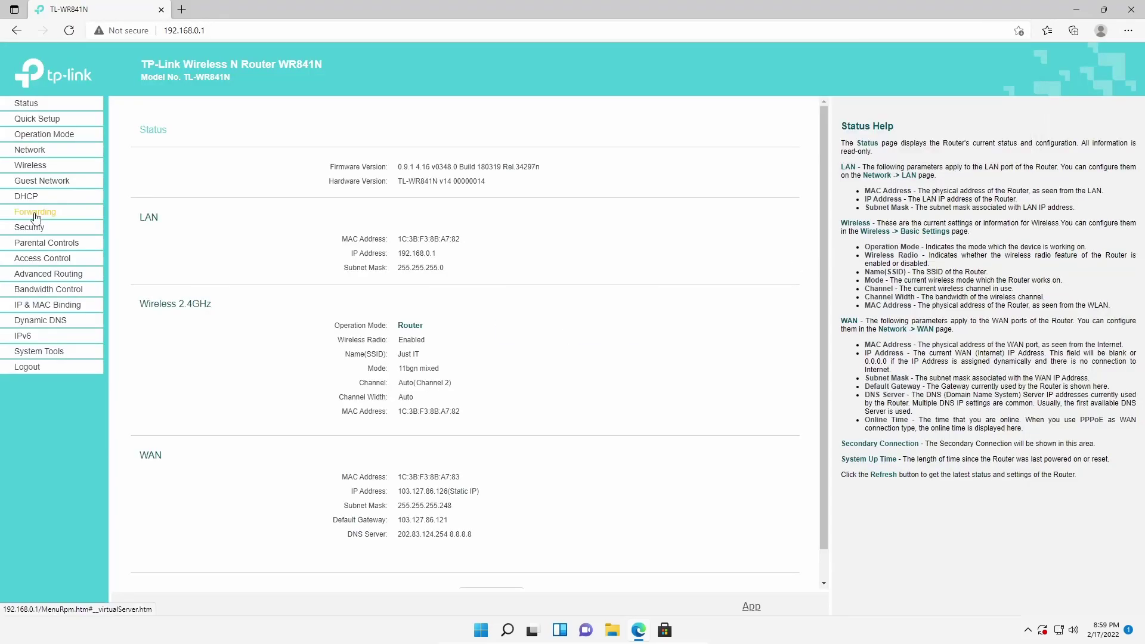
left_click(36, 218)
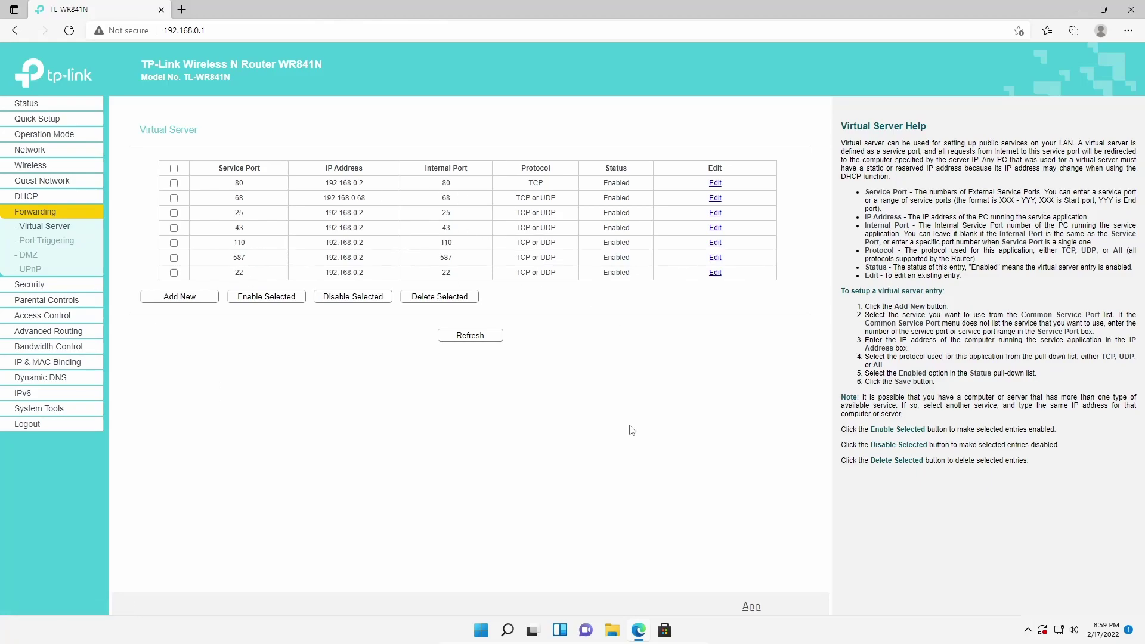
left_click(179, 302)
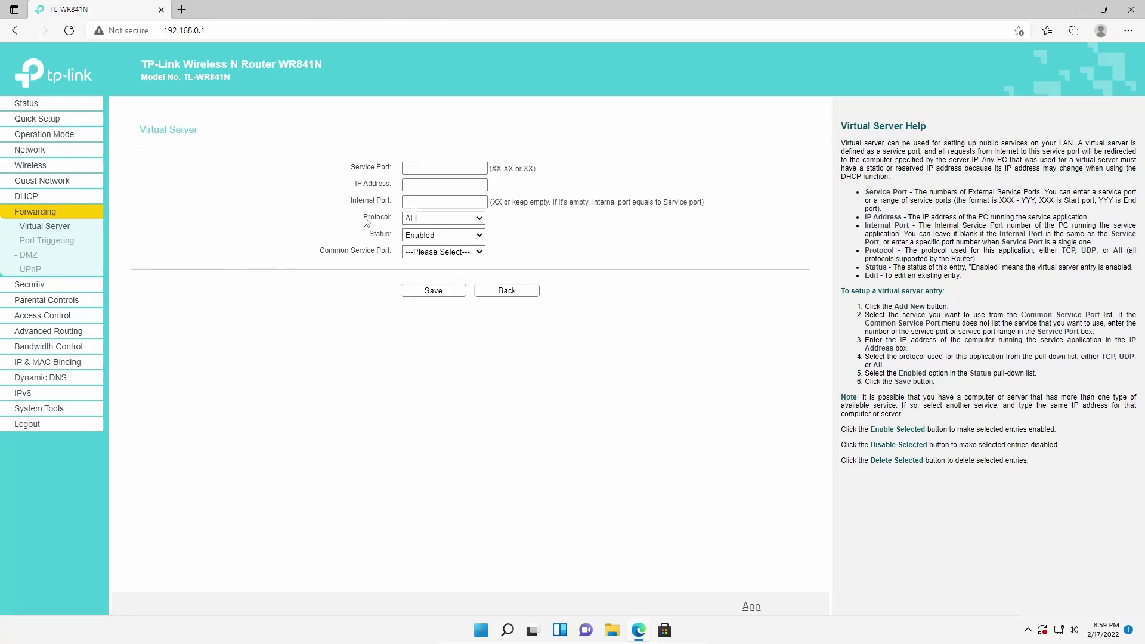
- Forward service port 3389 to 192.168.0.5 and save the entry
left_click(431, 169)
type("389")
left_click(419, 185)
type("92.168.")
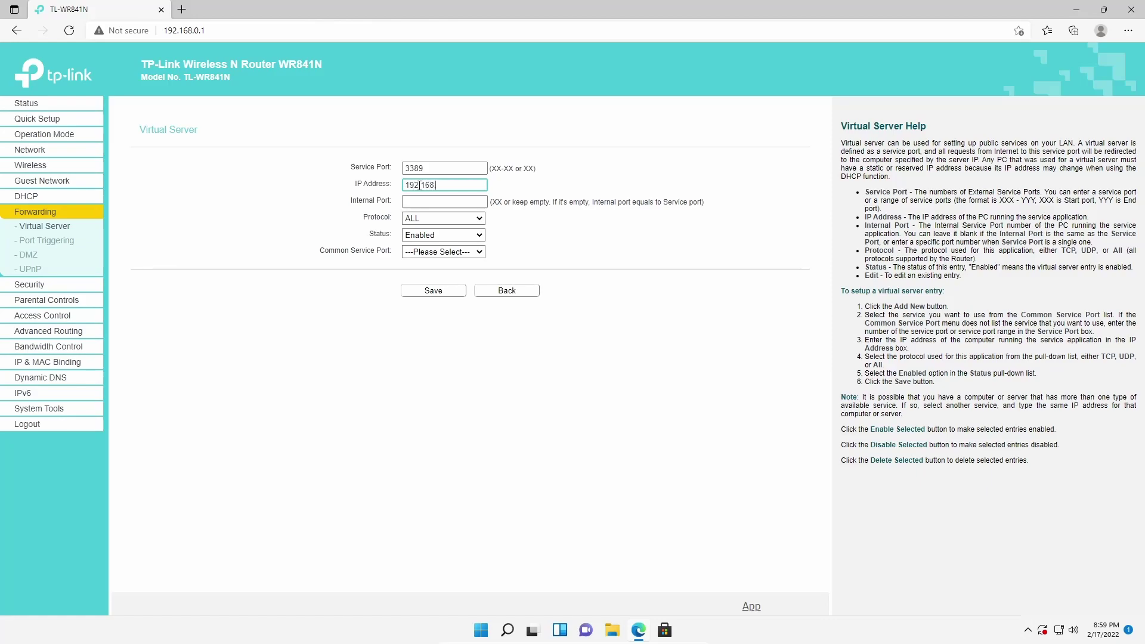
type("0.5")
left_click(418, 201)
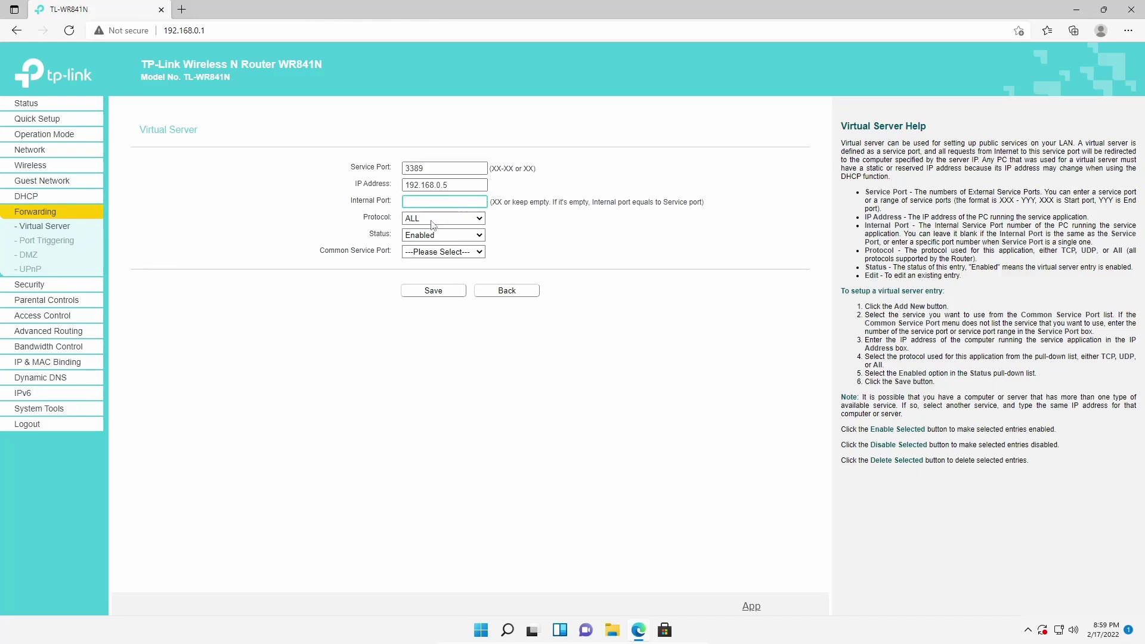
left_click(429, 292)
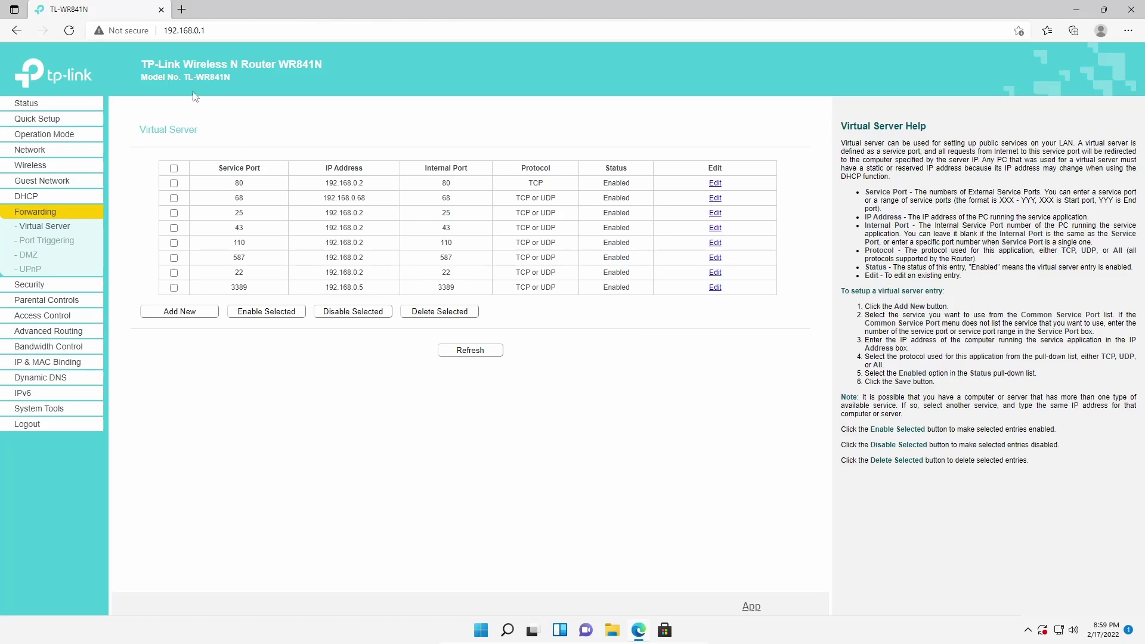
- Look up the public IP 103.127.86.126 on whatismyipaddress.com, then close Edge
type("my pub")
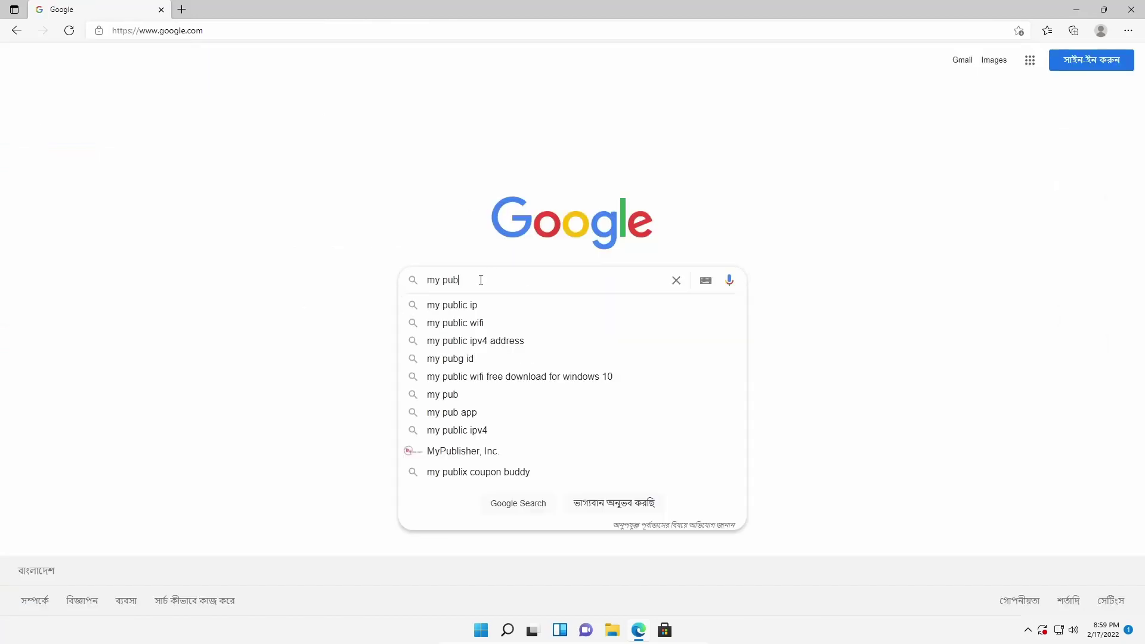
key("Down")
key("Return")
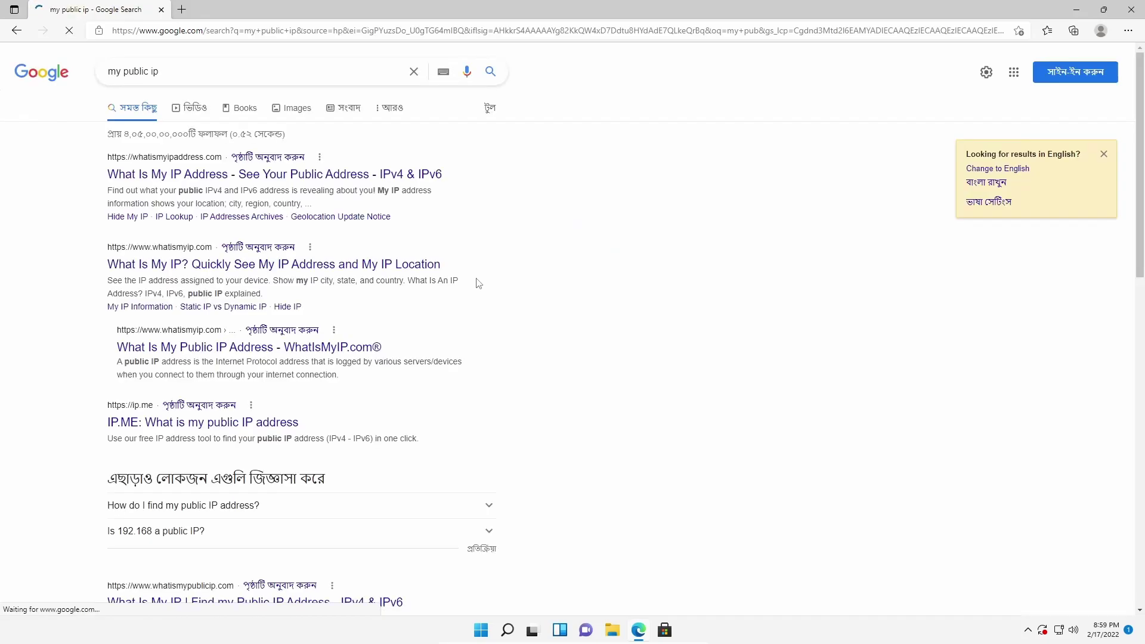
left_click(223, 174)
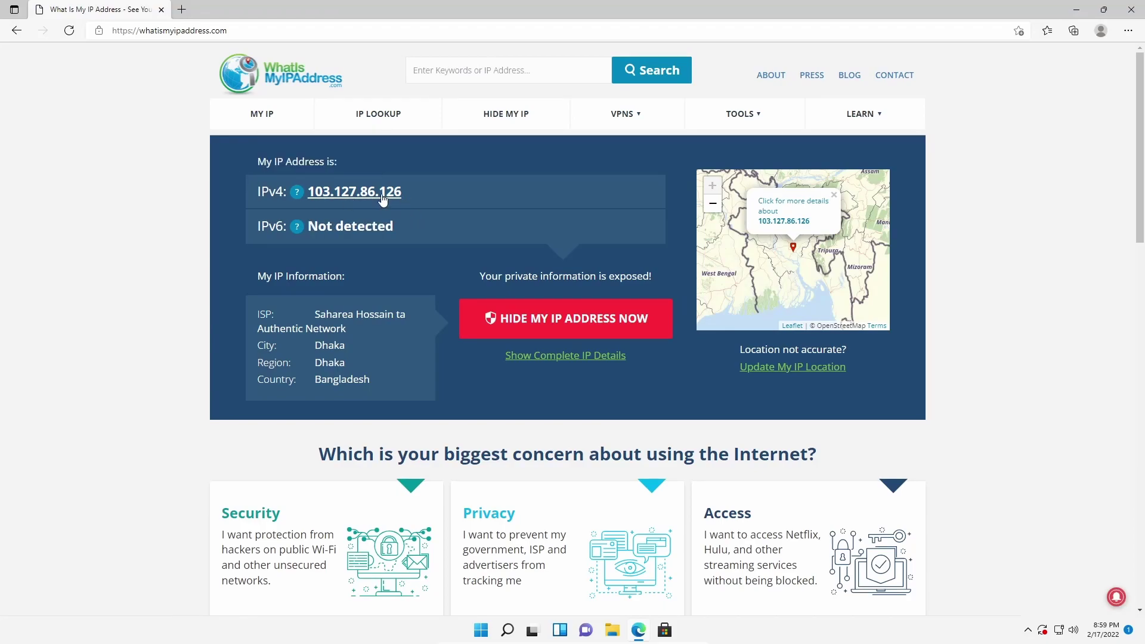
left_click(1131, 10)
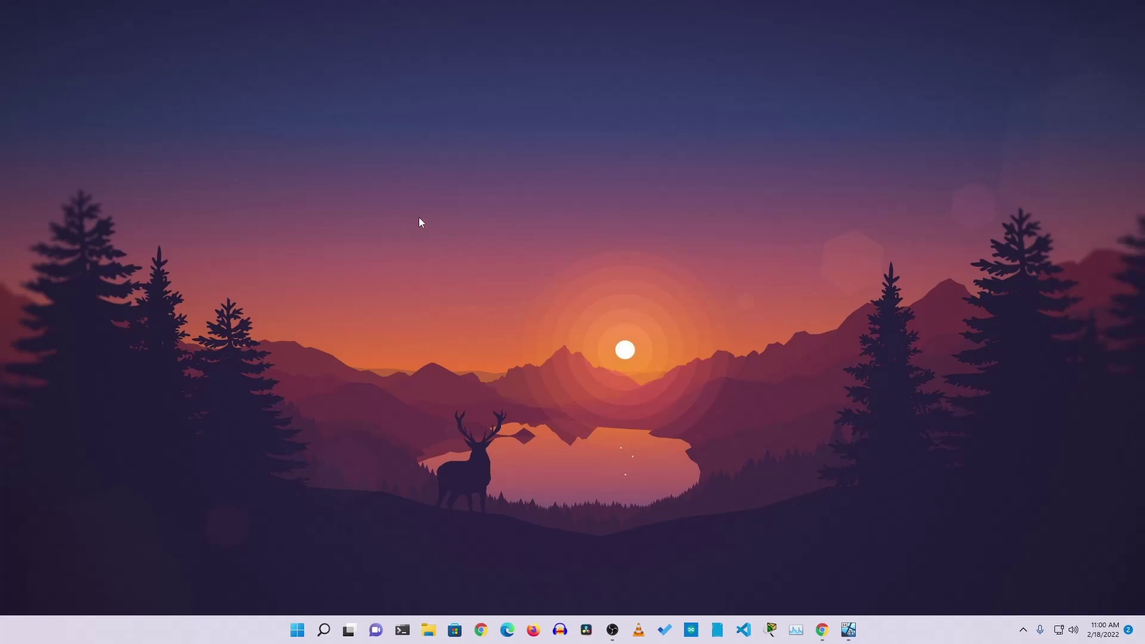
left_click(297, 631)
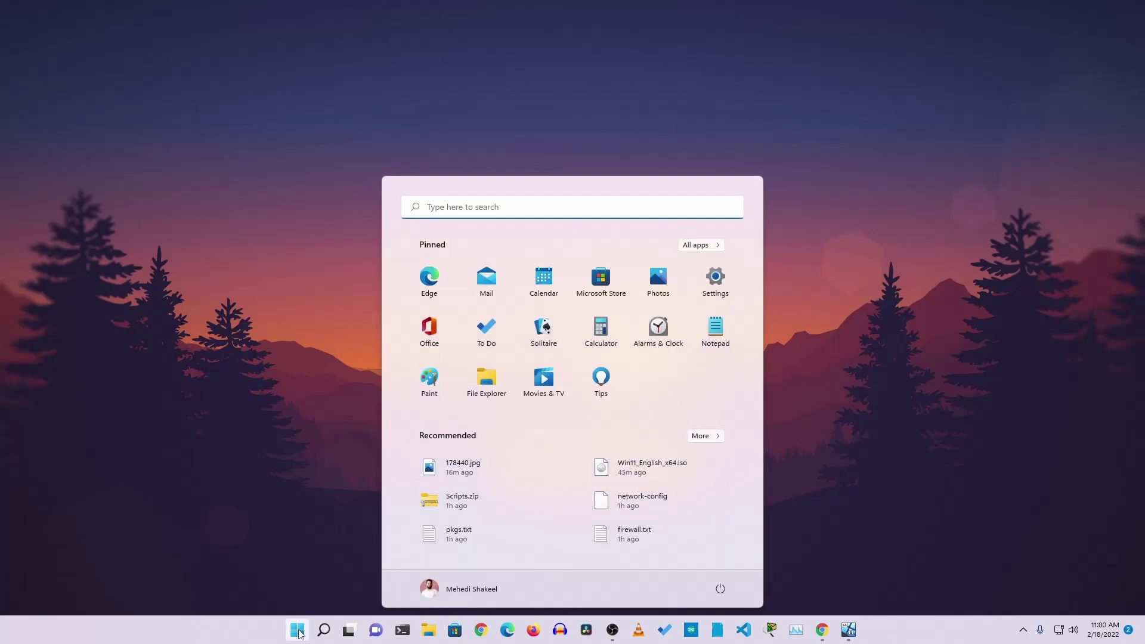
type("re")
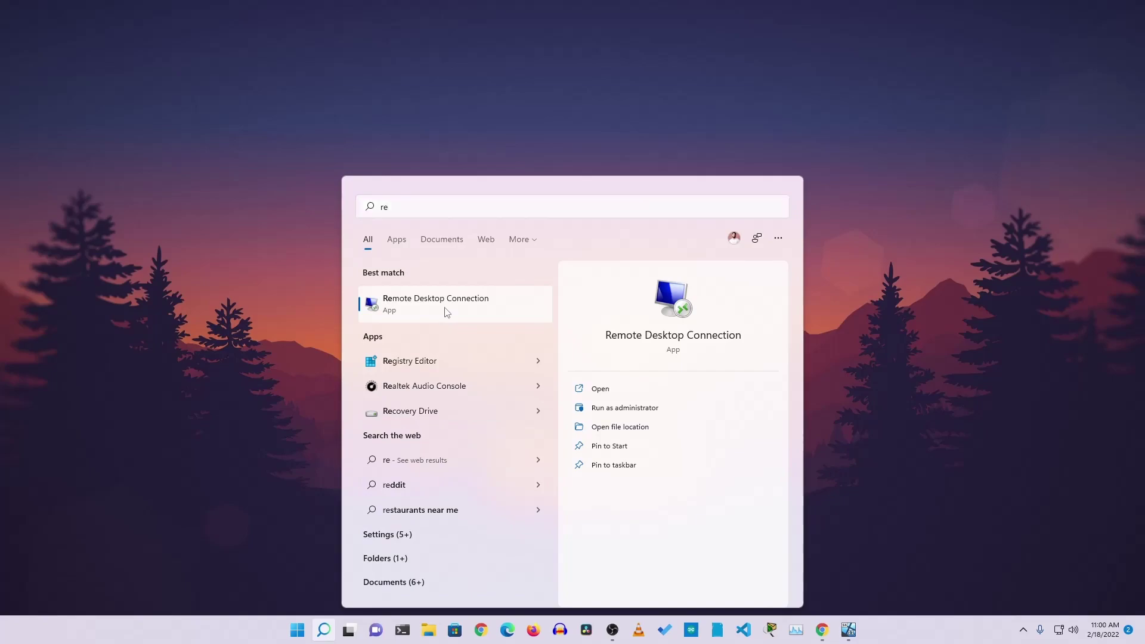
left_click(446, 313)
type("103.127.86.126")
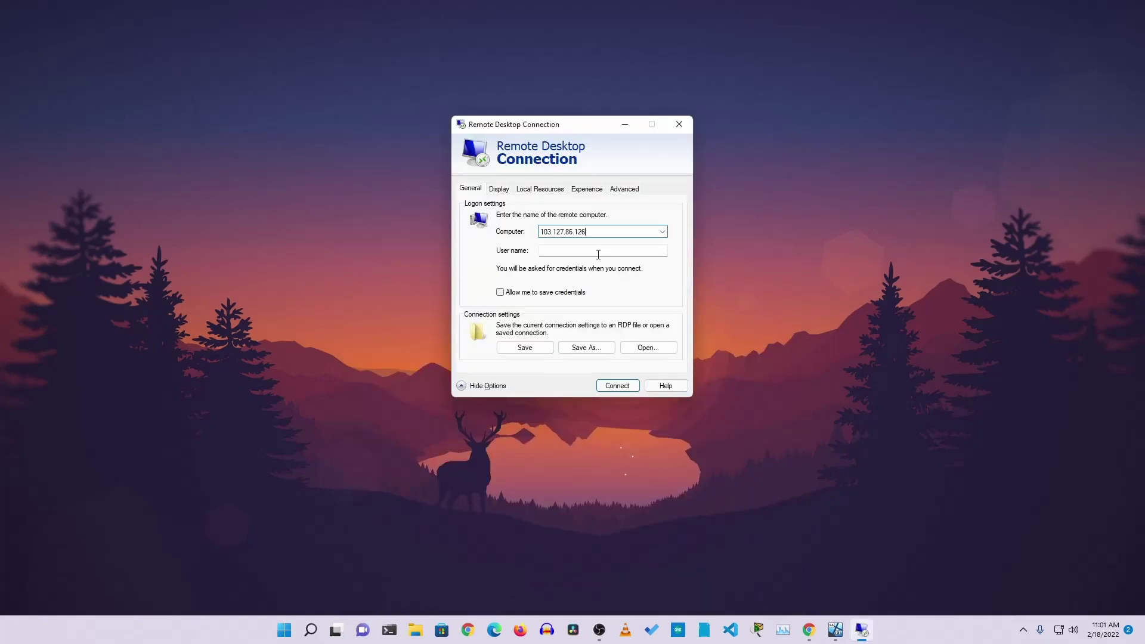
- Connect as user Shakeel and sign in with the password
left_click(609, 254)
type("Shakeel")
left_click(614, 386)
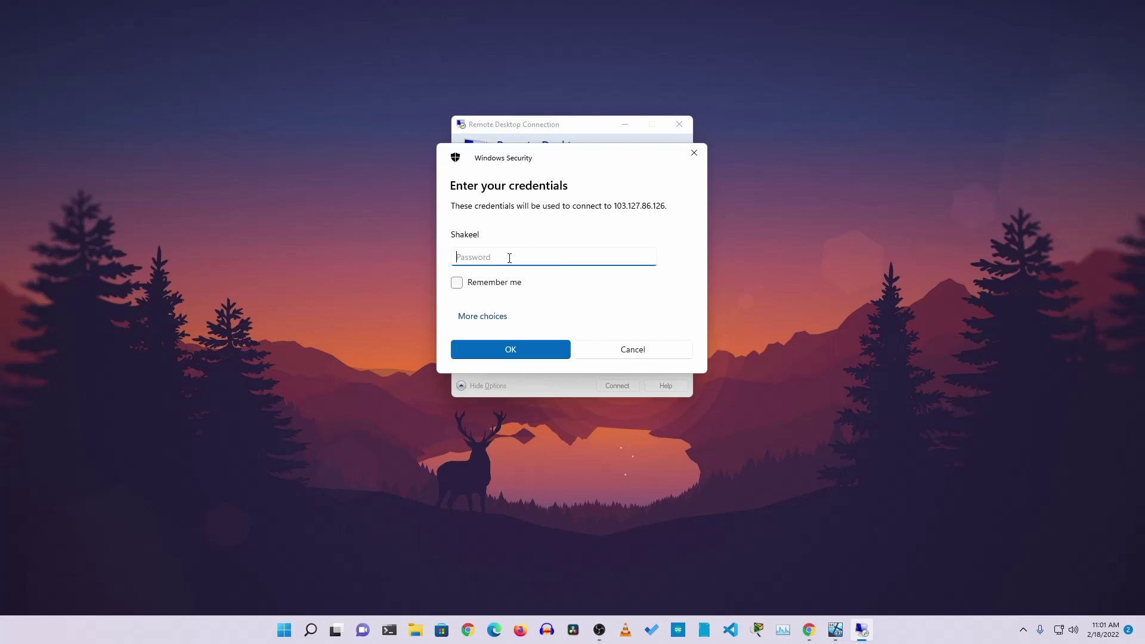
type("•••")
type("•••••")
key("Return")
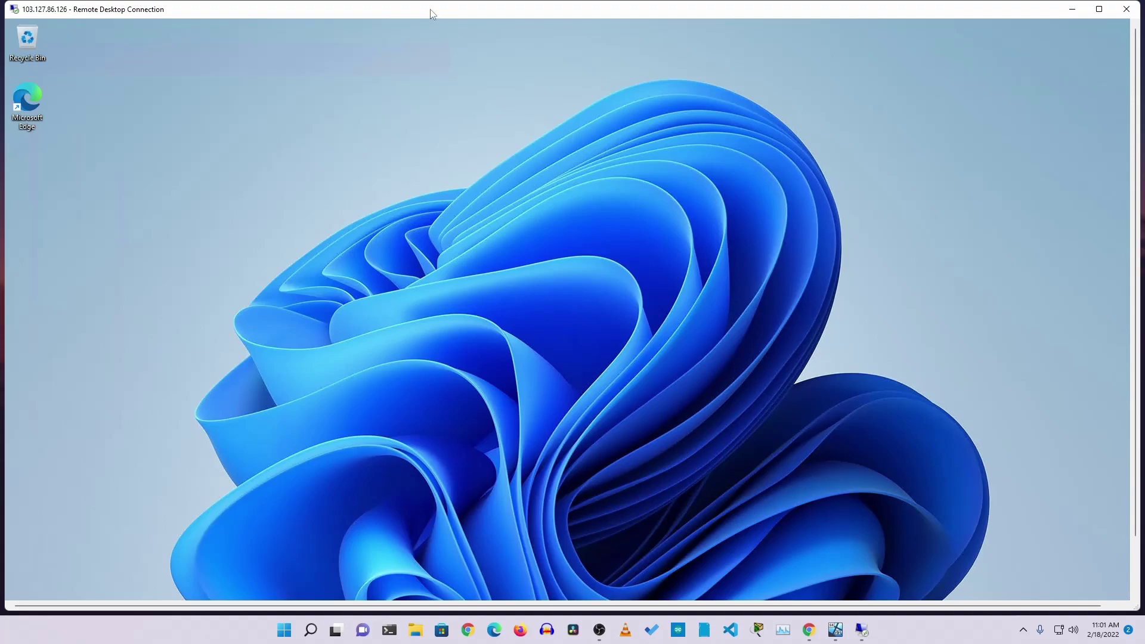
- Maximize the remote session window to fill the whole screen
left_click_drag(432, 13, 435, 9)
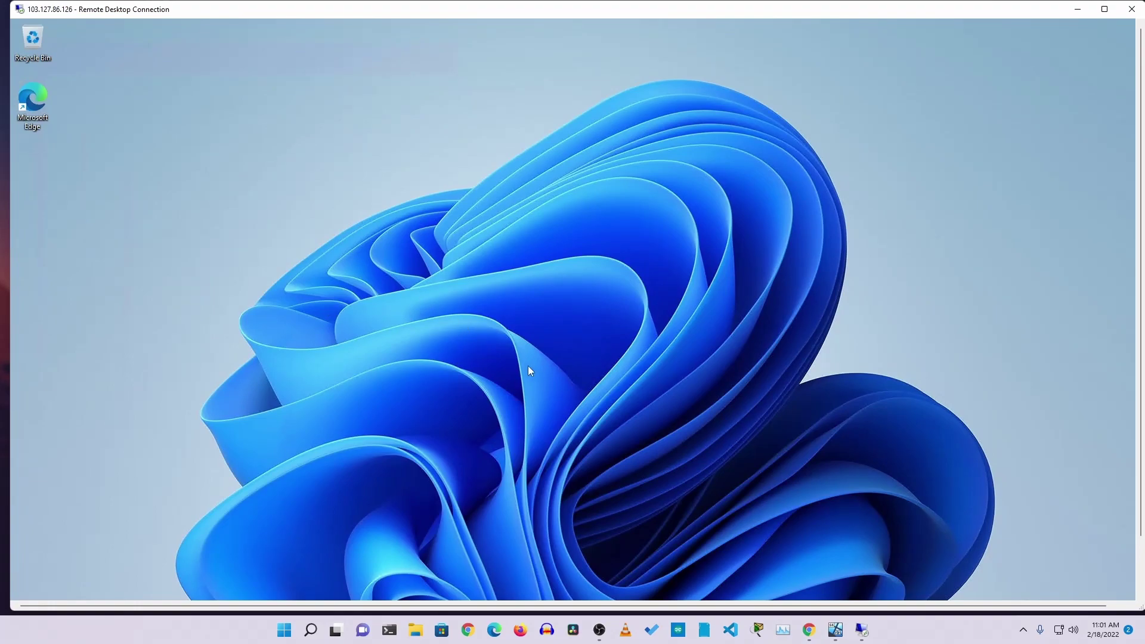
double_click(622, 7)
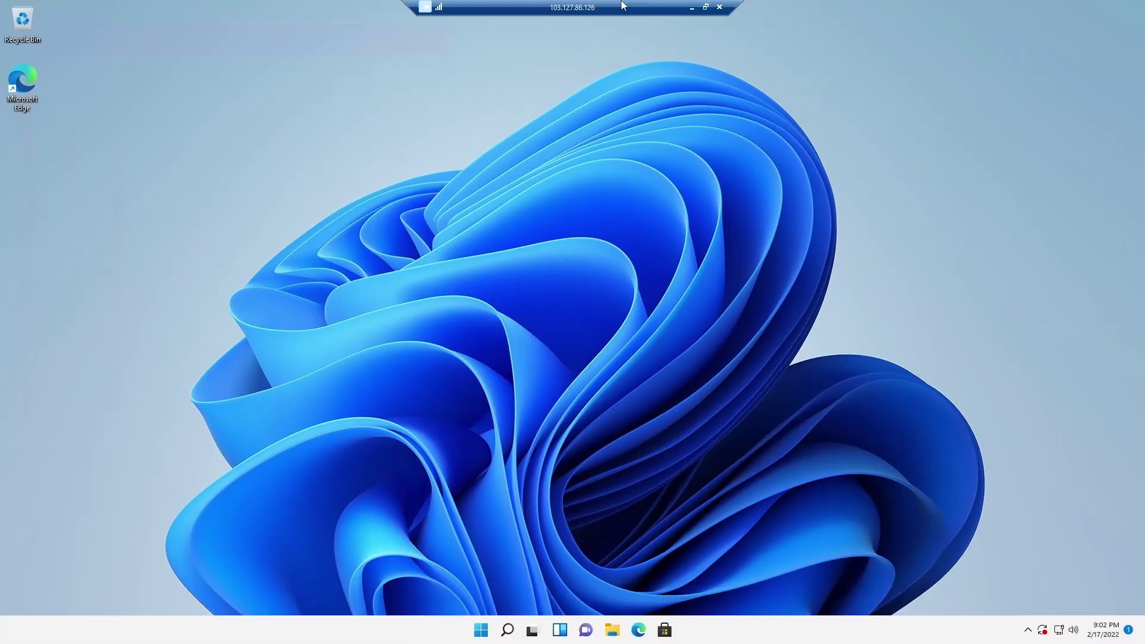